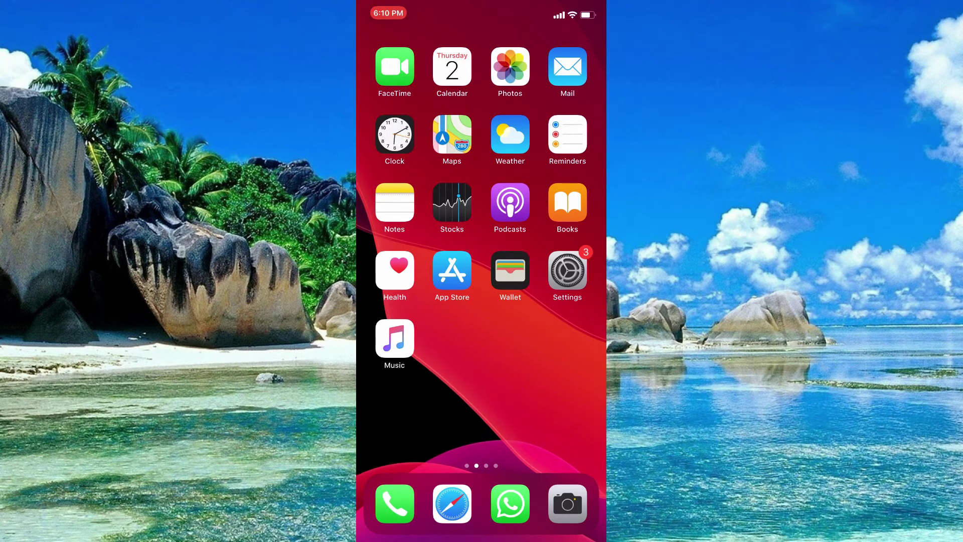
# Search the App Store for 'Strym tv'.
pyautogui.moveTo(557, 301)
pyautogui.mouseDown()
pyautogui.moveTo(406, 302)
pyautogui.moveTo(557, 301)
pyautogui.mouseUp()
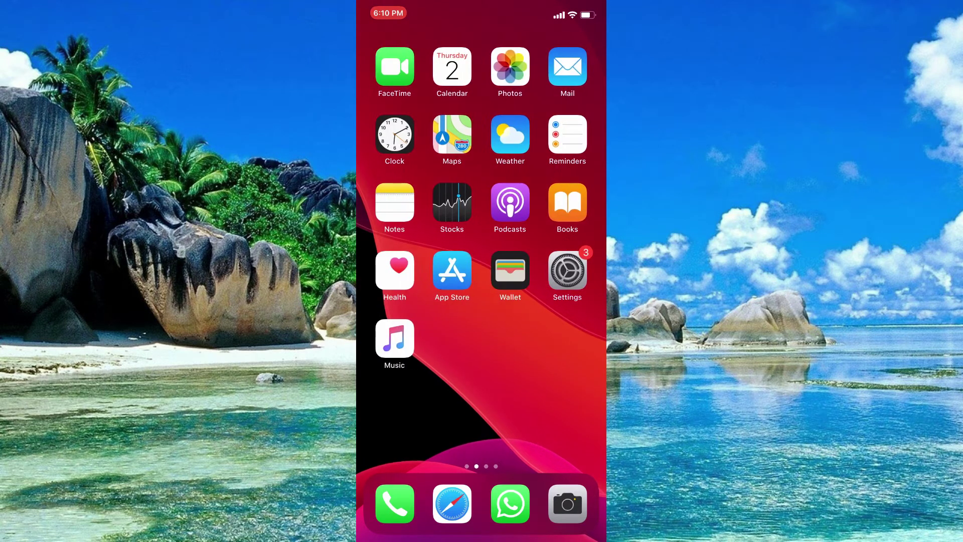
pyautogui.click(452, 269)
pyautogui.click(481, 96)
pyautogui.write('S')
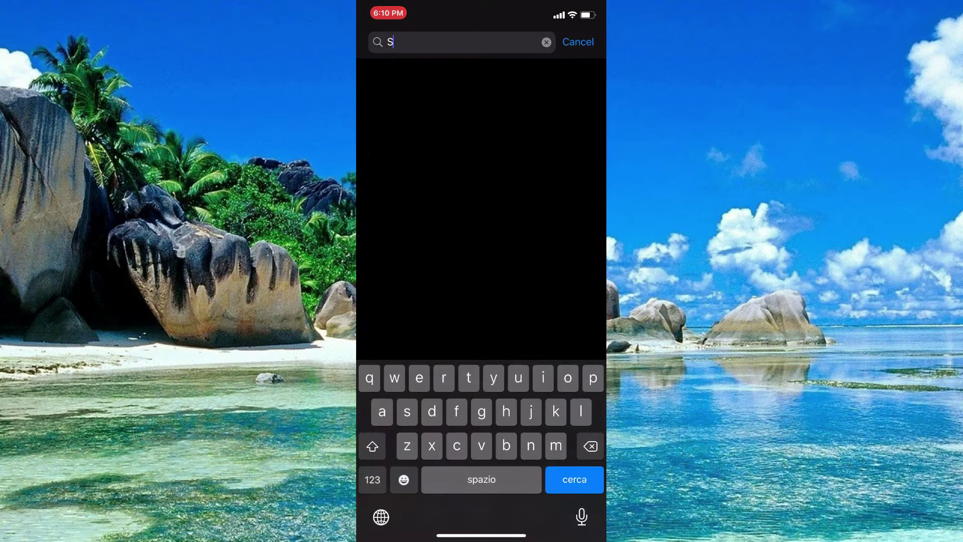
pyautogui.write('trym t')
pyautogui.write('v')
pyautogui.press('Return')
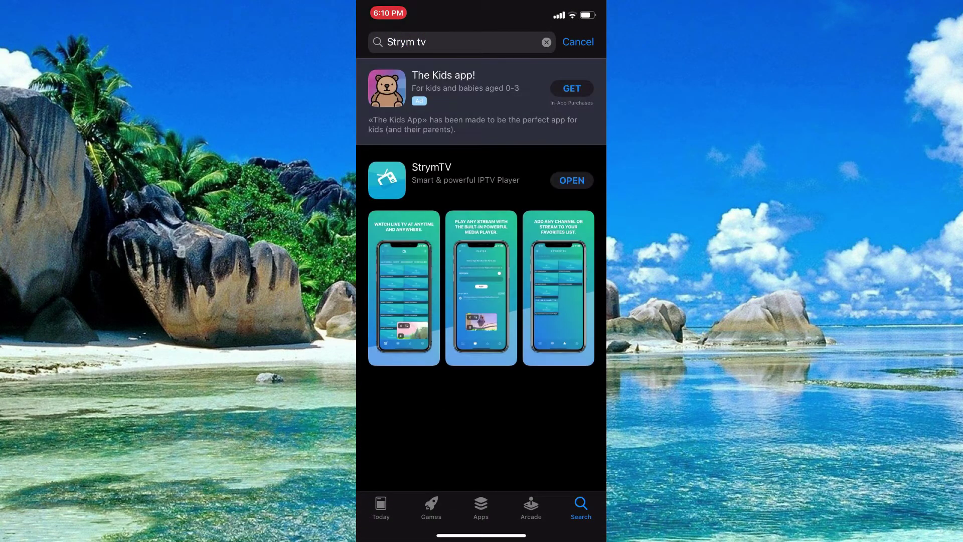
# Open the StrymTV listing, read its full release notes, and launch the app.
pyautogui.click(451, 173)
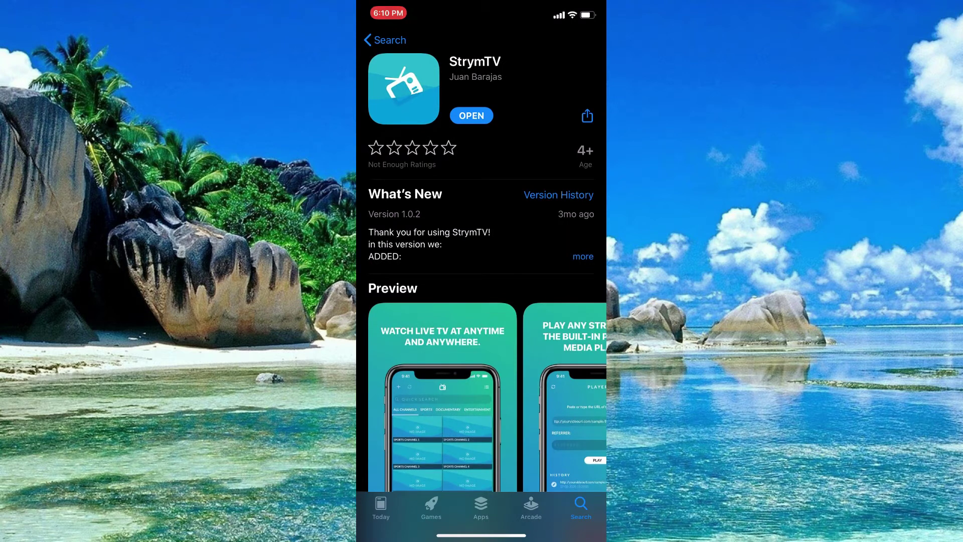
pyautogui.click(583, 256)
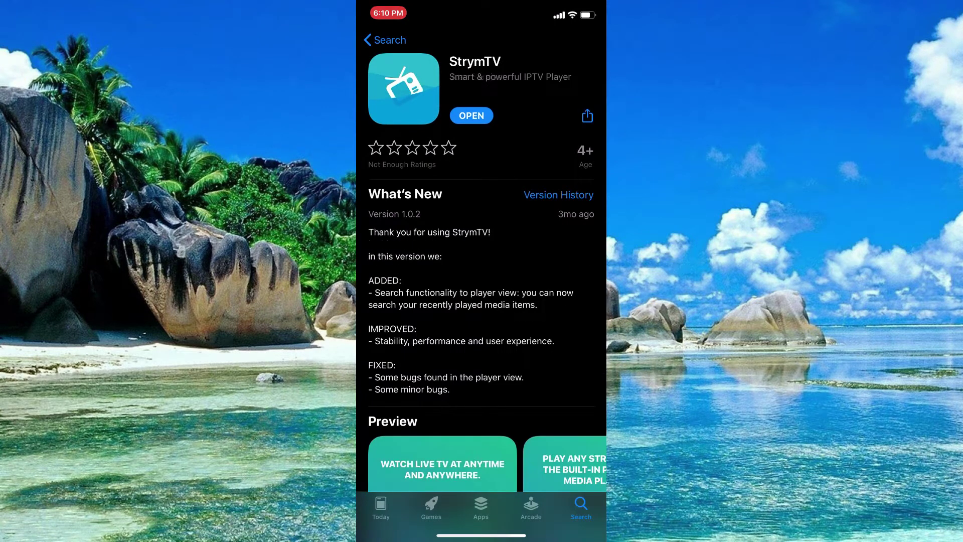
pyautogui.click(471, 115)
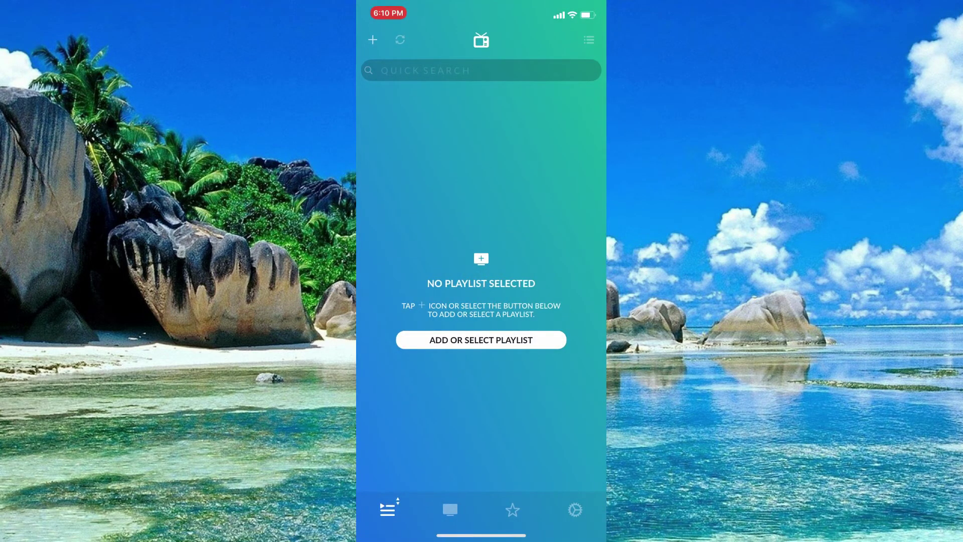
# Download the sample playlist in Playlist Manager and save it as a new playlist.
pyautogui.click(481, 339)
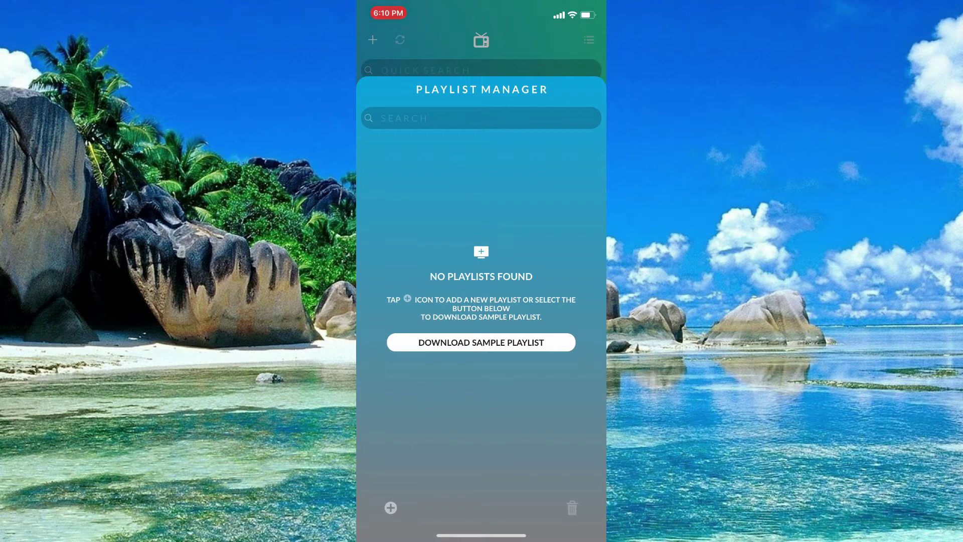
pyautogui.click(481, 342)
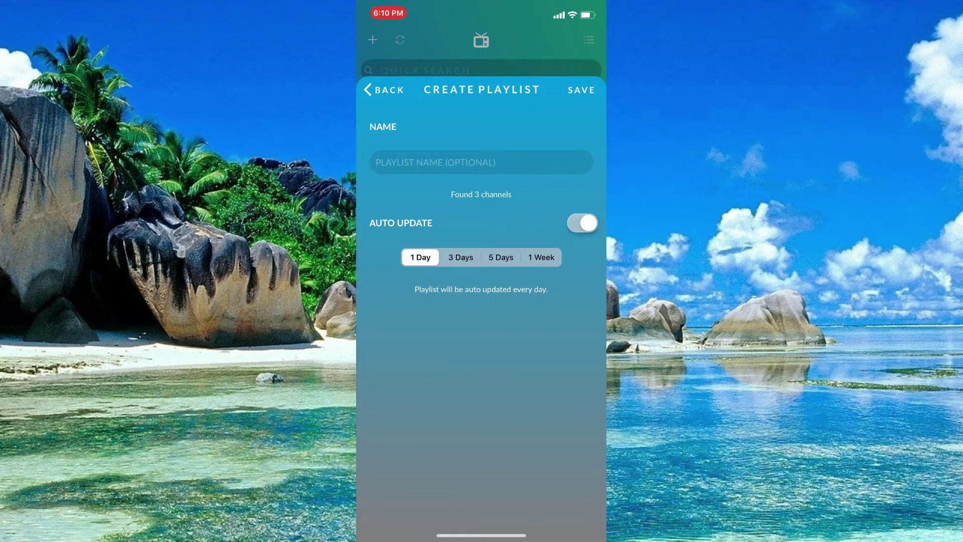
pyautogui.click(582, 90)
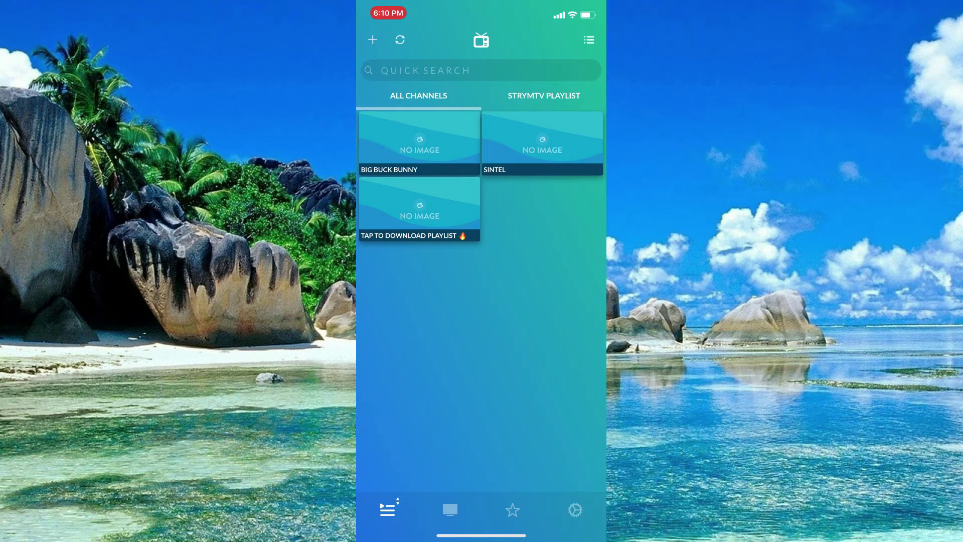
# Download the linked StrymTV playlist from its tile and select it in Playlist Manager.
pyautogui.click(419, 143)
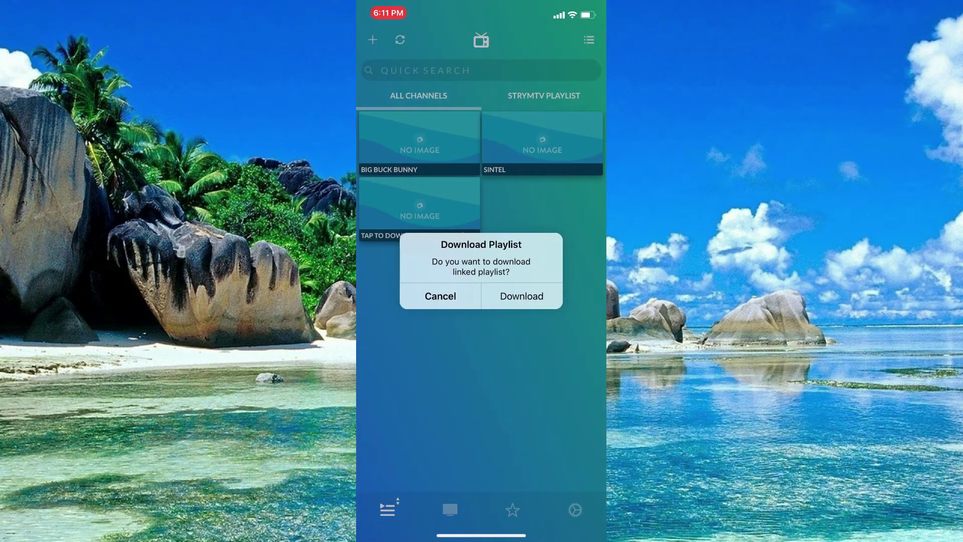
pyautogui.click(521, 296)
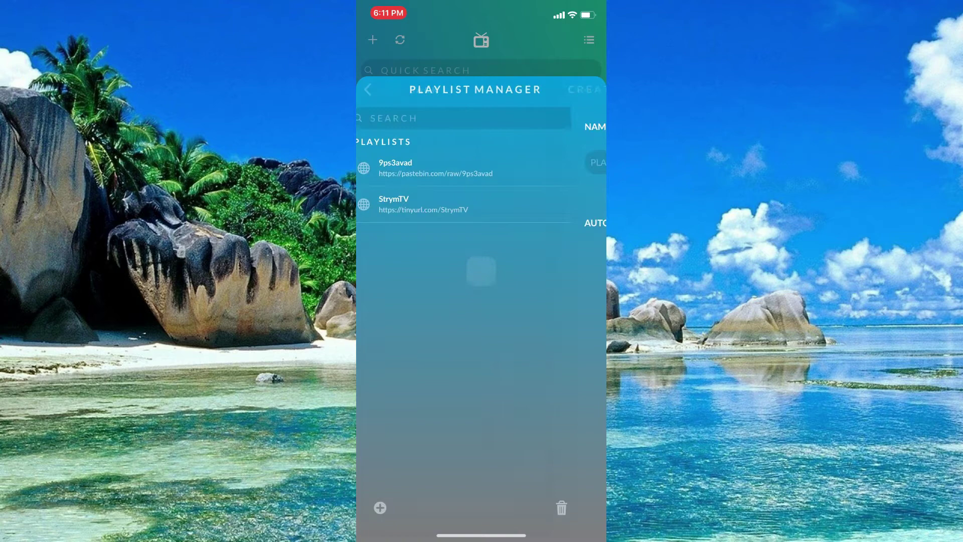
pyautogui.click(421, 204)
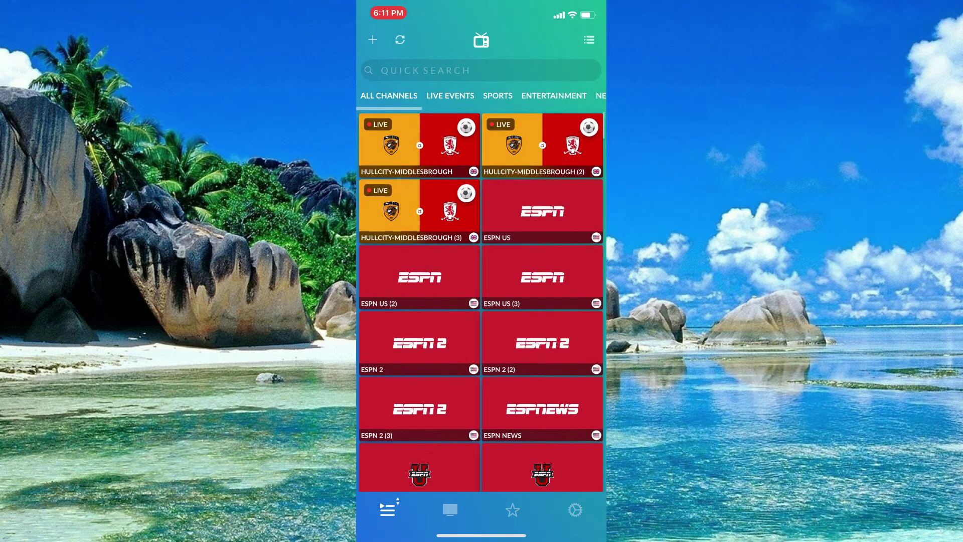
pyautogui.scroll(-15, 481, 301)
pyautogui.scroll(3, 482, 301)
pyautogui.scroll(10, 481, 302)
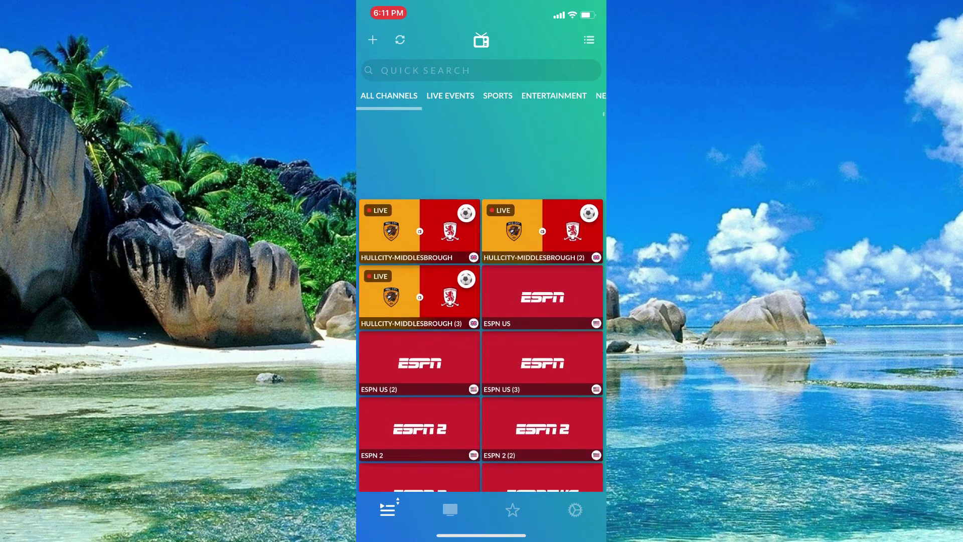
# Switch between the Live Event and All Channels filters, then show the Sports channels.
pyautogui.click(450, 95)
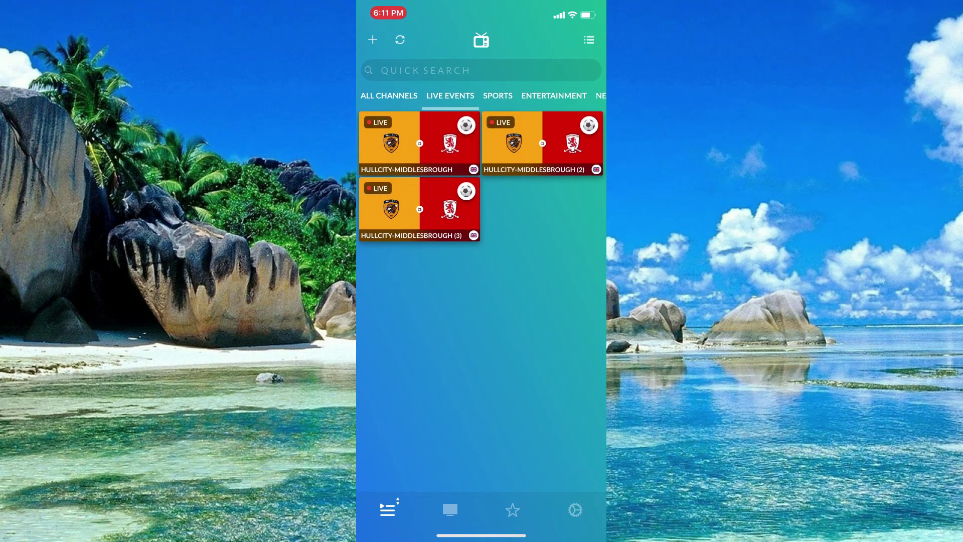
pyautogui.click(389, 96)
pyautogui.click(450, 96)
pyautogui.click(431, 95)
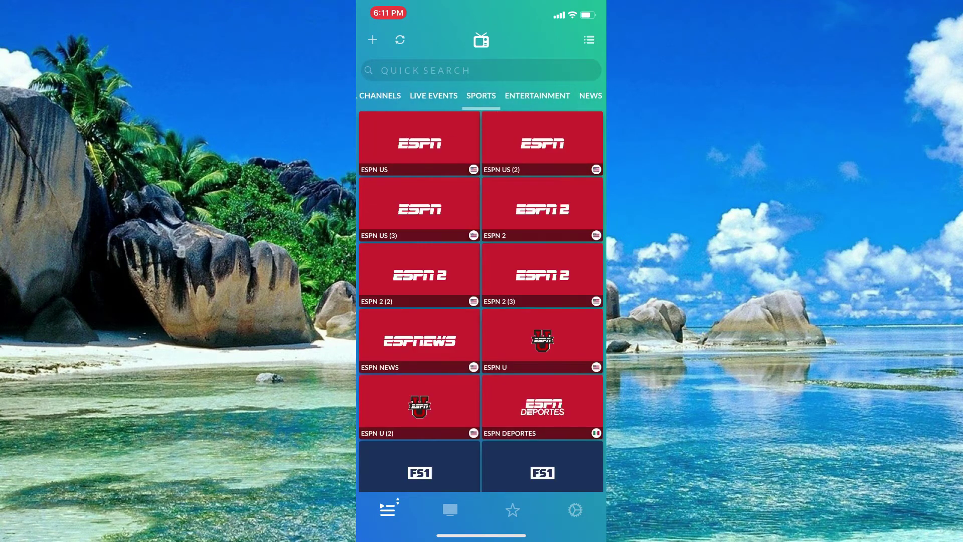
pyautogui.scroll(-15, 481, 301)
pyautogui.scroll(10, 482, 301)
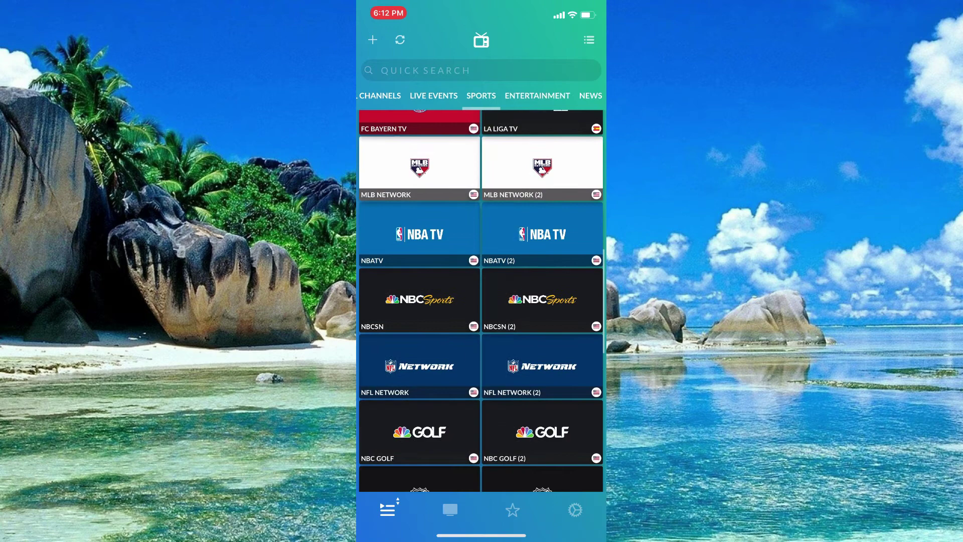
pyautogui.scroll(-1, 482, 302)
pyautogui.scroll(-5, 481, 301)
pyautogui.scroll(10, 482, 301)
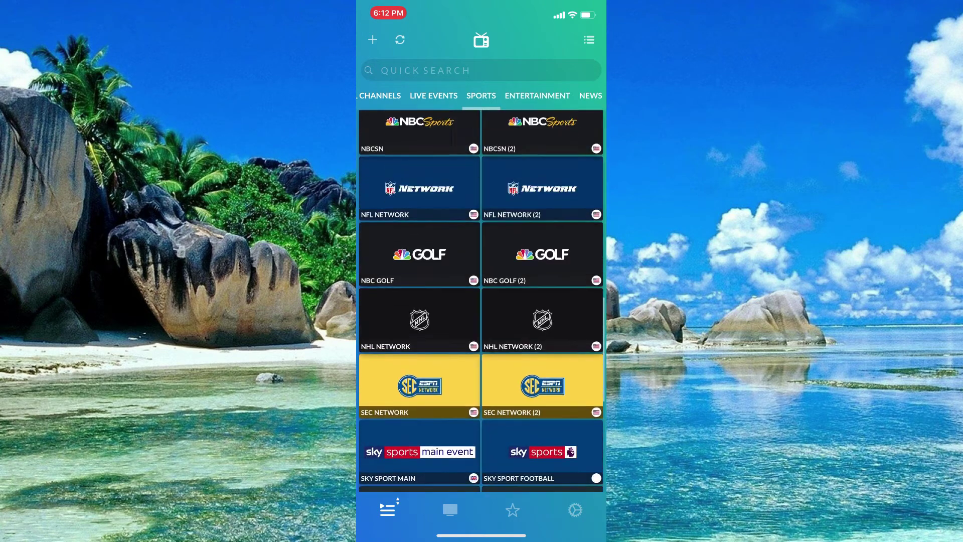
pyautogui.scroll(2, 481, 301)
# Browse the Entertainment, Documentary, Kids and Latino channels, then open StrymTV settings.
pyautogui.click(537, 95)
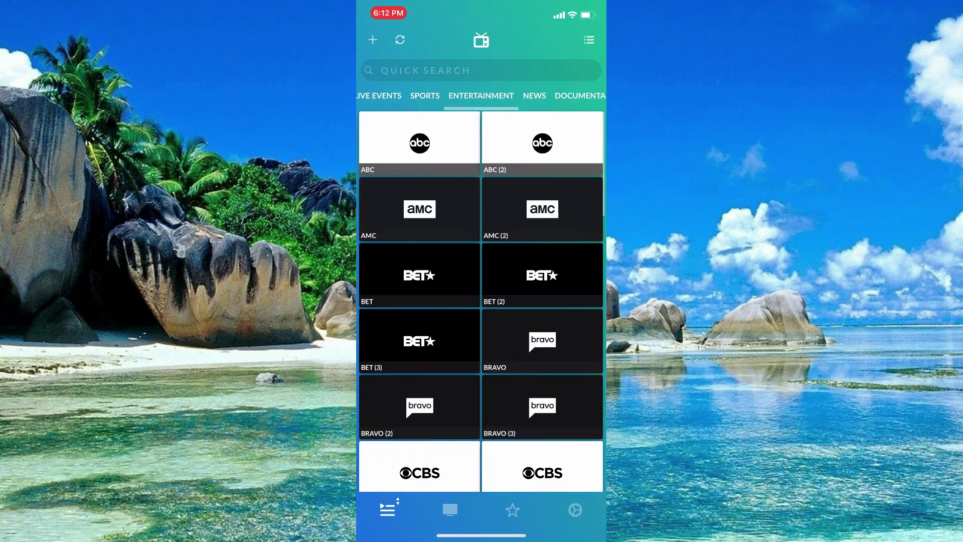
pyautogui.scroll(-10, 482, 301)
pyautogui.scroll(-10, 482, 301)
pyautogui.click(452, 70)
pyautogui.click(507, 96)
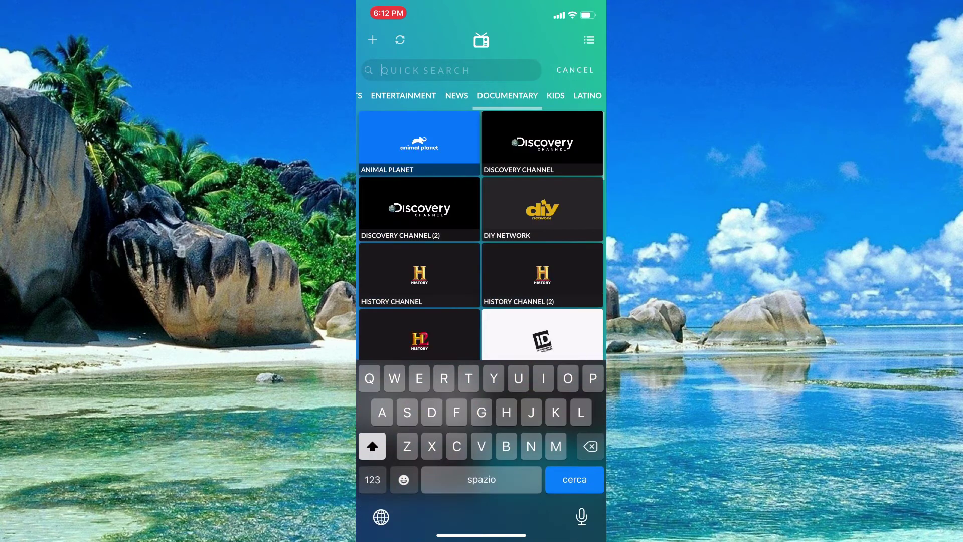
pyautogui.click(575, 70)
pyautogui.click(556, 96)
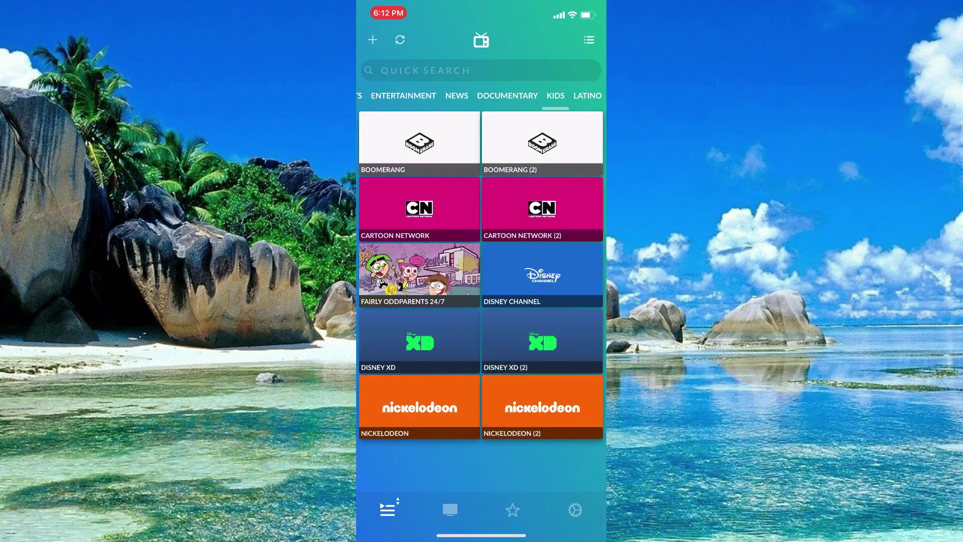
pyautogui.click(587, 96)
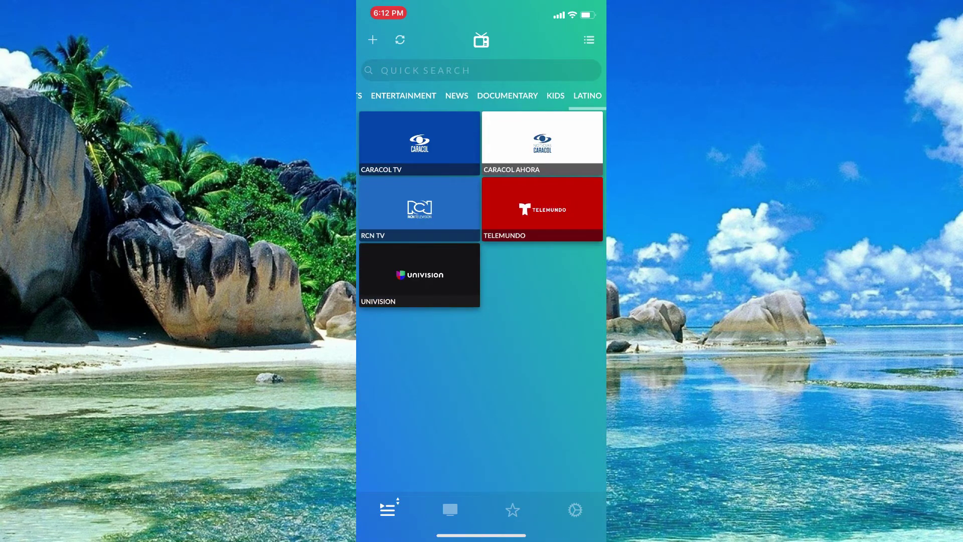
pyautogui.click(575, 510)
pyautogui.scroll(-3, 482, 302)
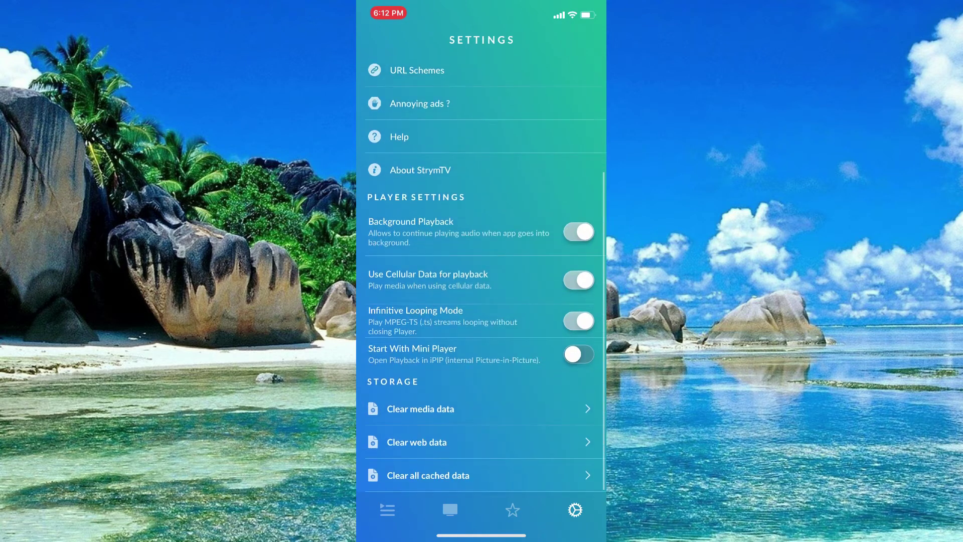
# Return to the channel lists and show the News, Sports, Live Events and Entertainment channels.
pyautogui.click(388, 511)
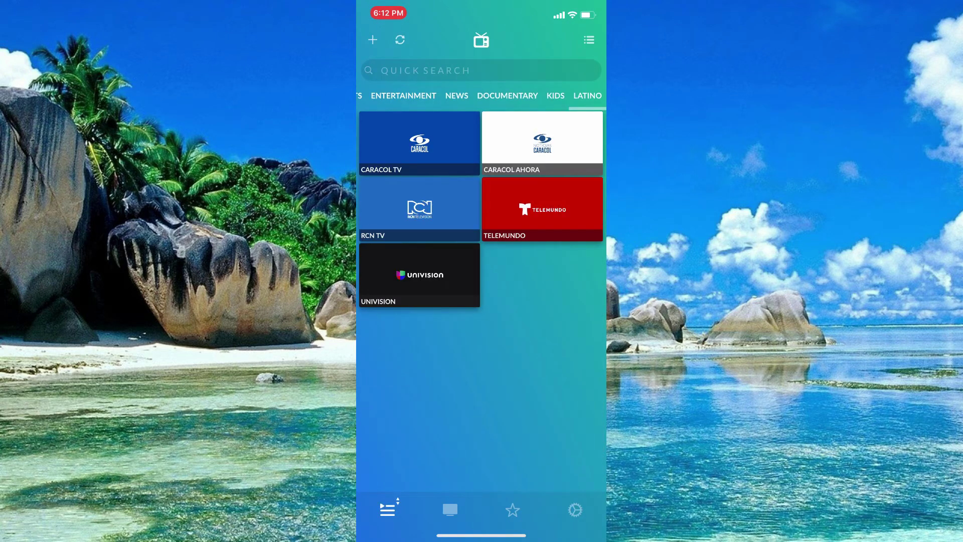
pyautogui.click(457, 96)
pyautogui.scroll(-2, 481, 301)
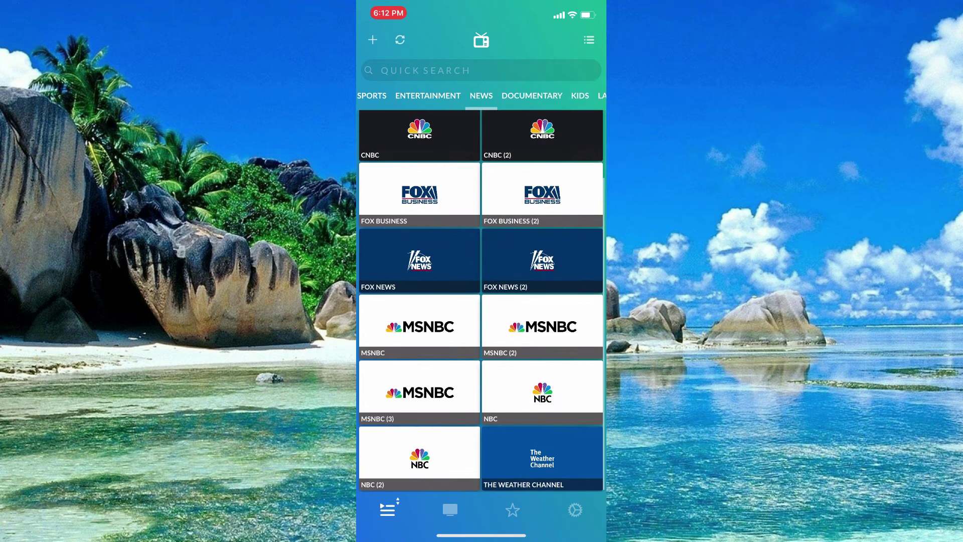
pyautogui.scroll(2, 482, 302)
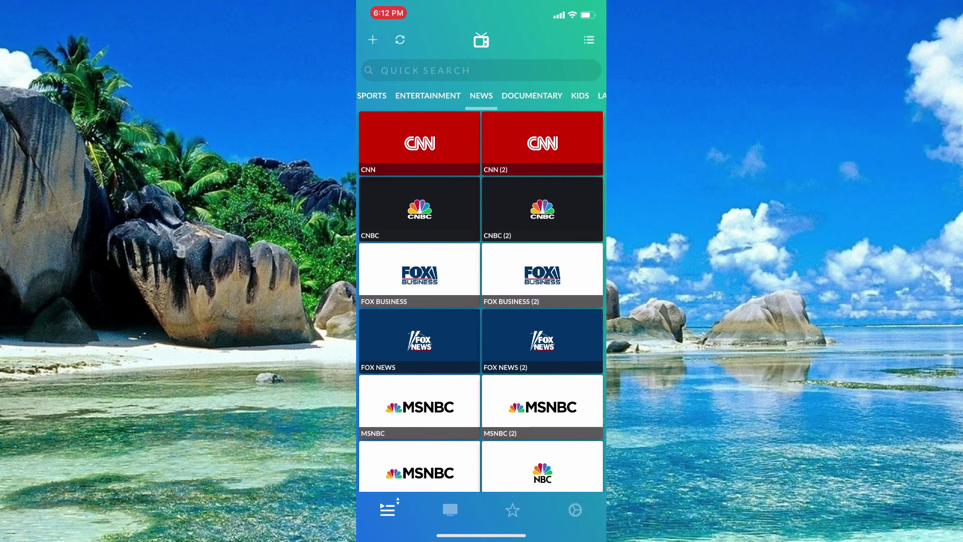
pyautogui.hscroll(-3, 482, 96)
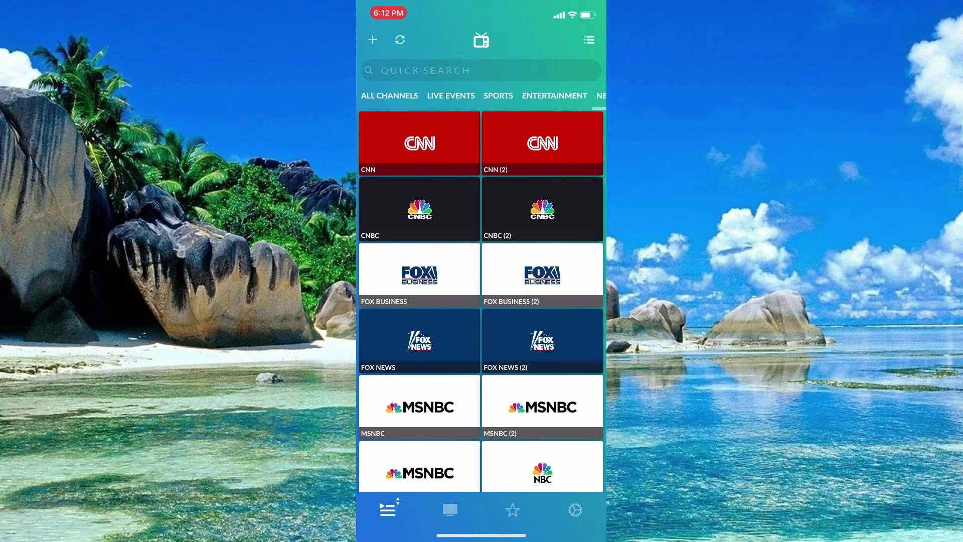
pyautogui.scroll(-2, 482, 301)
pyautogui.click(497, 95)
pyautogui.click(404, 96)
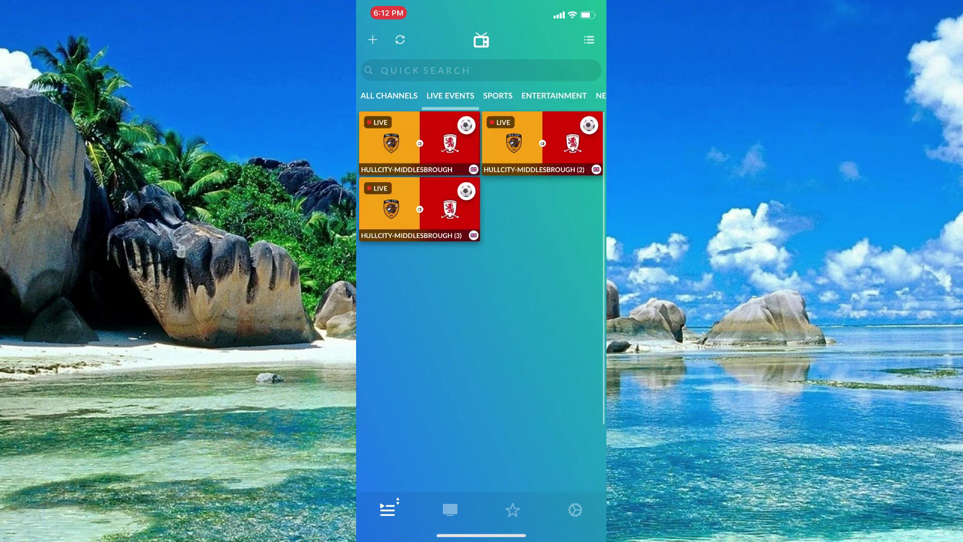
pyautogui.click(554, 95)
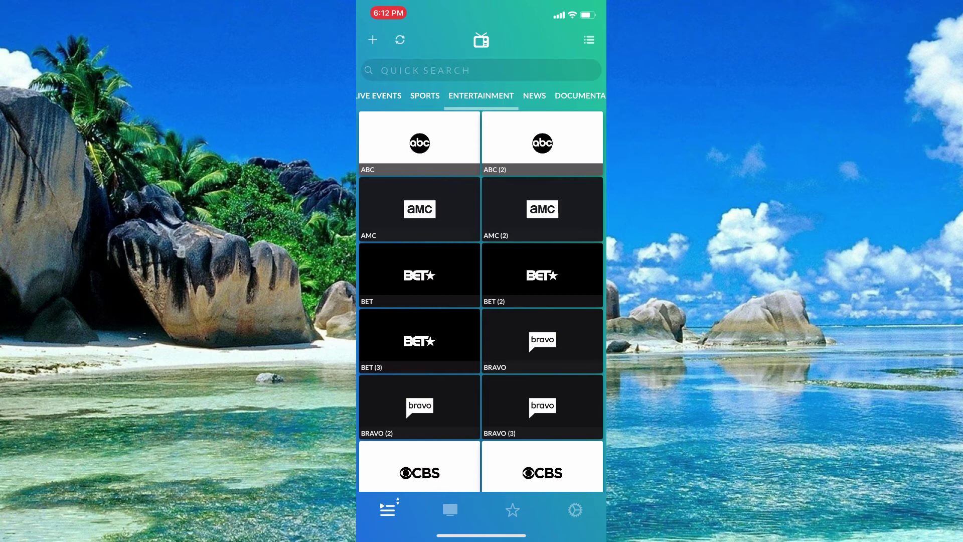
# Flip through the Documentary, Kids and Entertainment categories.
pyautogui.click(579, 95)
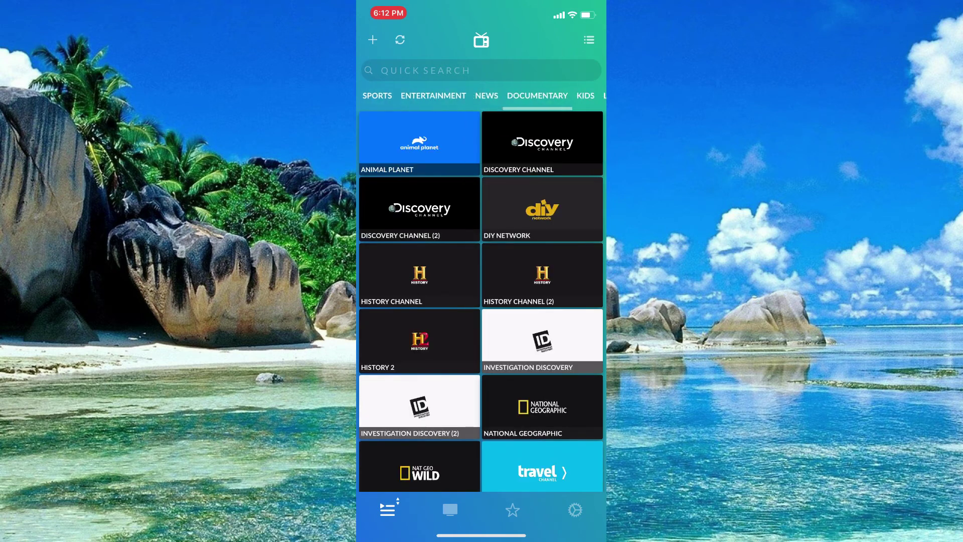
pyautogui.click(555, 96)
pyautogui.moveTo(407, 96); pyautogui.dragTo(588, 95)
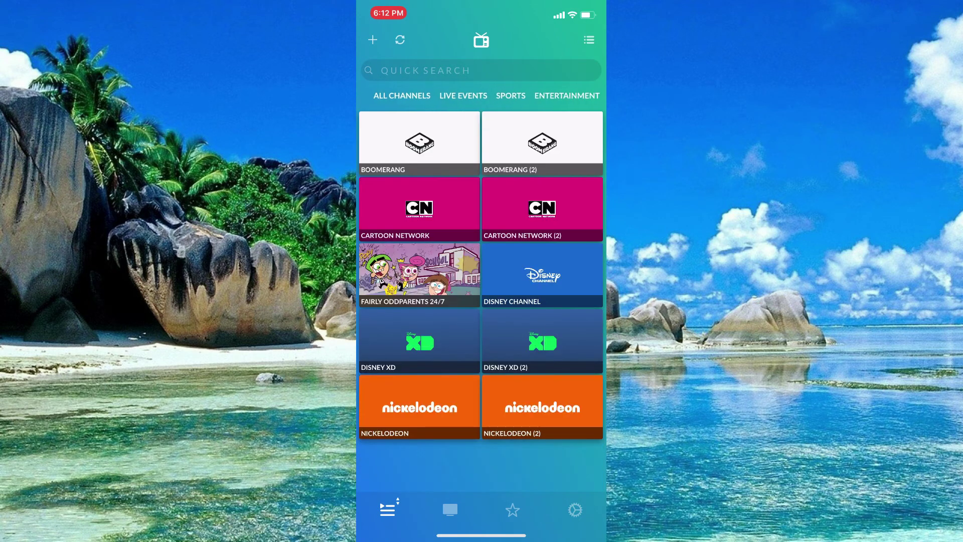
pyautogui.click(561, 96)
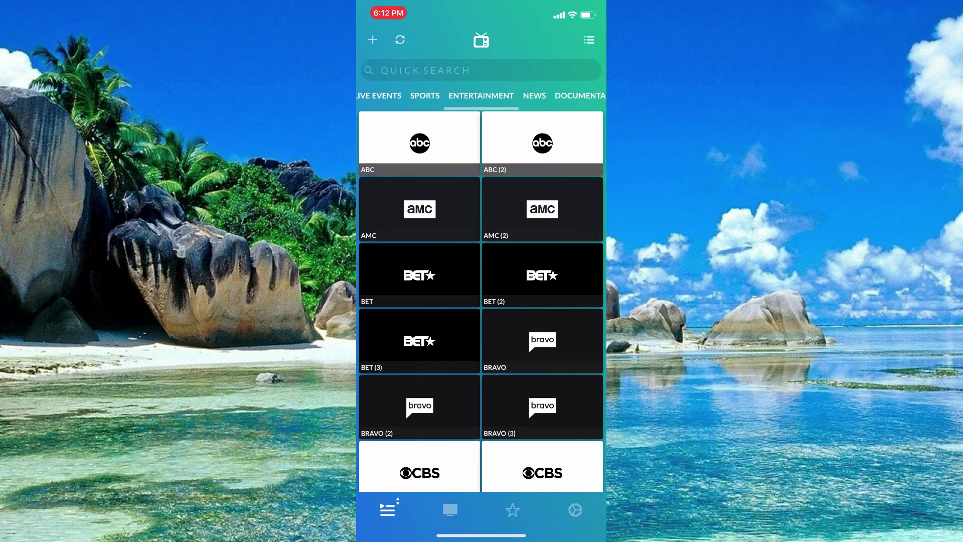
# Show Sports, All Channels and Entertainment again, then exit to the Home Screen.
pyautogui.click(426, 95)
pyautogui.click(380, 96)
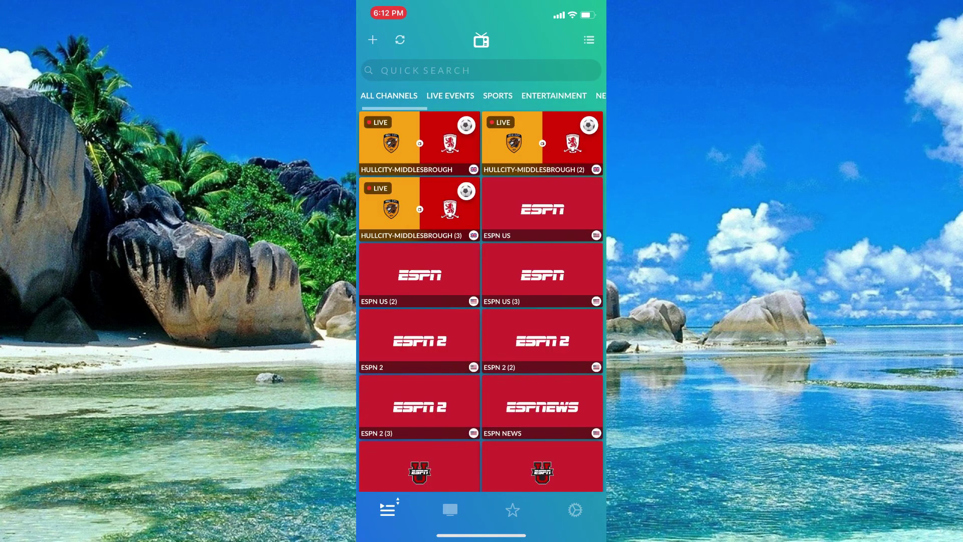
pyautogui.click(555, 95)
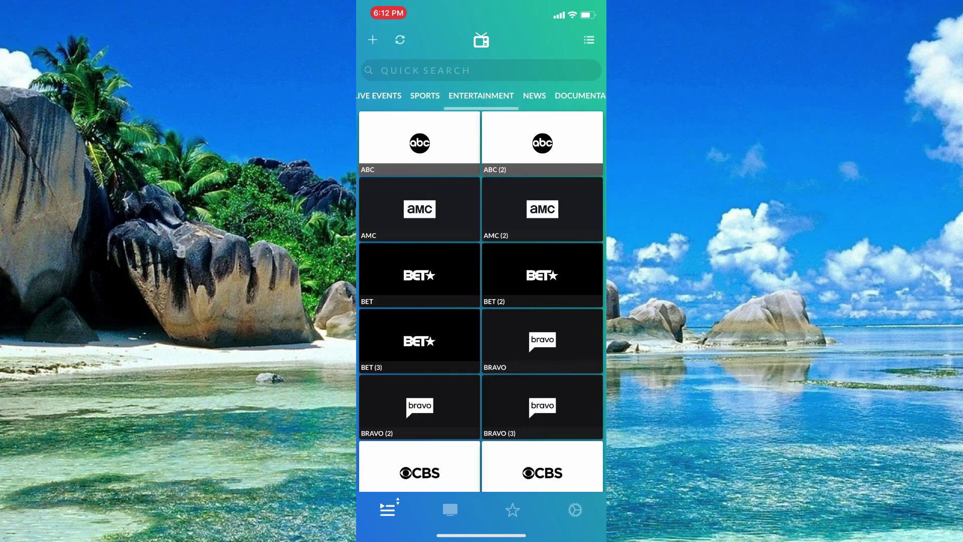
pyautogui.moveTo(482, 534); pyautogui.dragTo(482, 338)
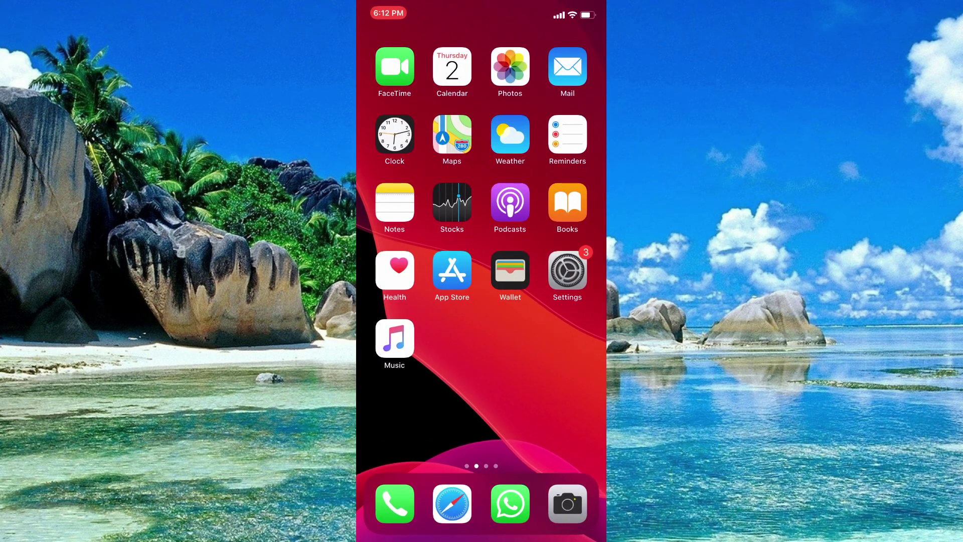